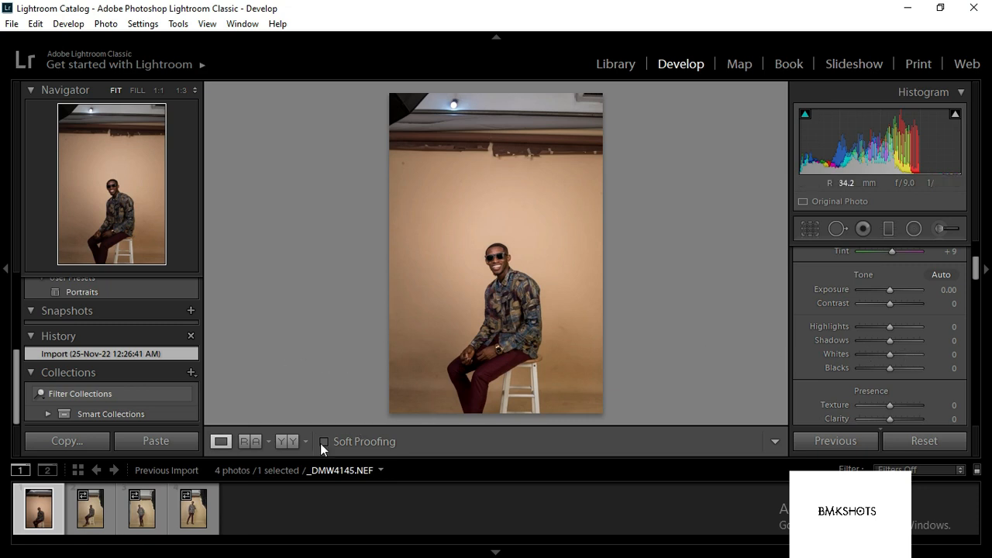
- Set the first photo's Highlights to -55 and Shadows to +79
mouse_move(975, 271)
left_mouse_down()
mouse_move(976, 258)
mouse_move(975, 269)
left_mouse_up()
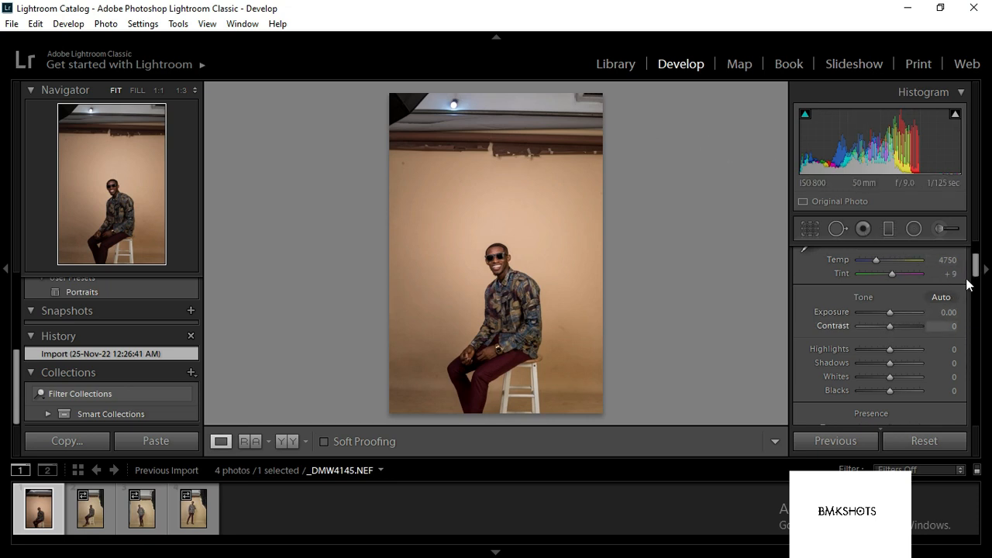
left_click_drag(974, 266, 974, 270)
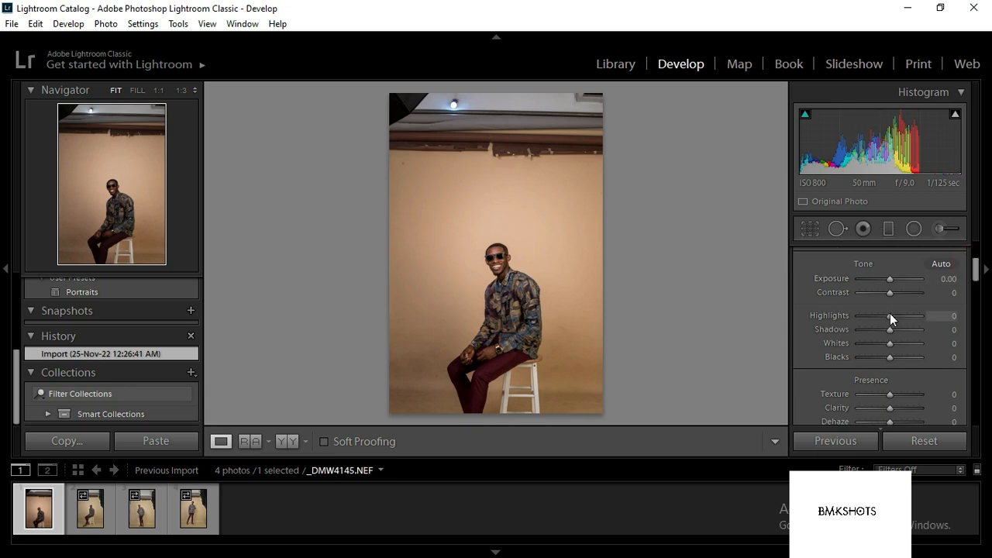
left_click_drag(890, 316, 873, 317)
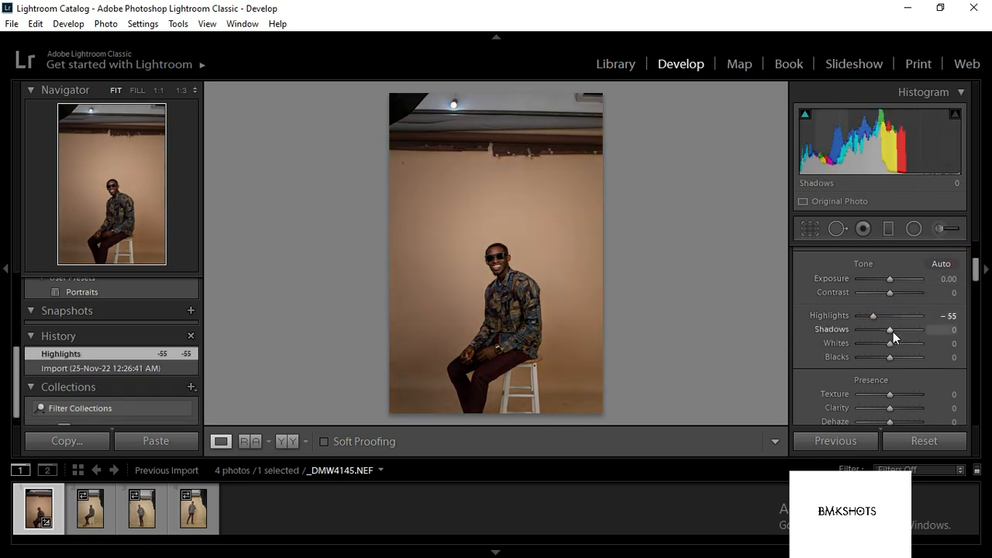
left_click_drag(891, 332, 915, 330)
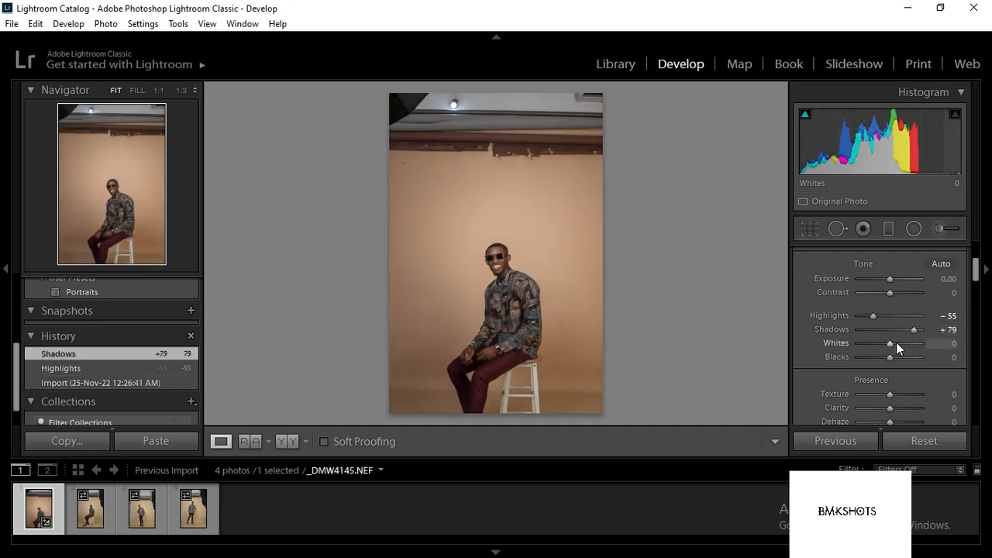
- Set Whites to +29 and Blacks to -24 on the seated portrait _DMW4145.NEF
left_click(898, 342)
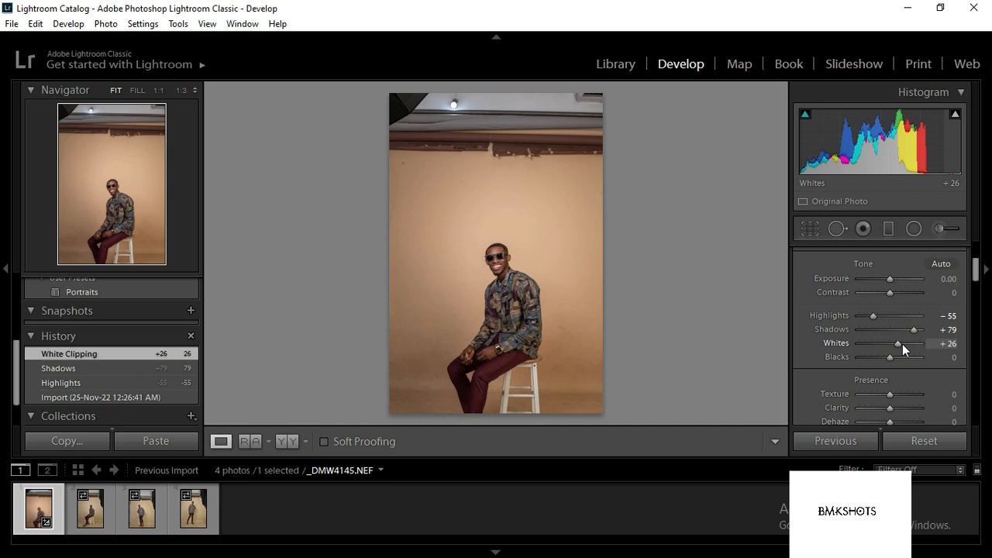
left_click(906, 343)
left_click_drag(906, 343, 899, 343)
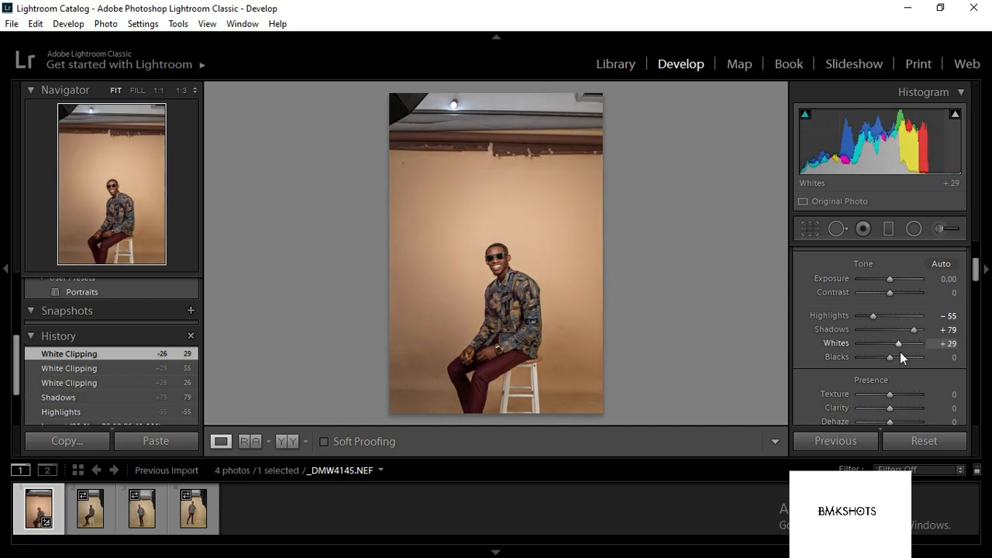
left_click(883, 356)
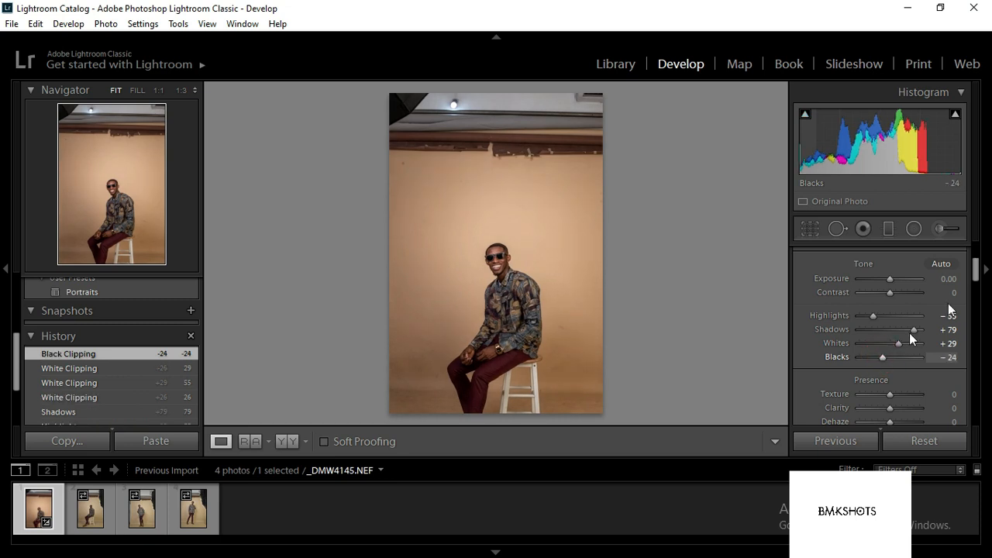
- Set Exposure to +0.36 and inspect the man's face up close before returning to the full photo
left_click_drag(978, 267, 977, 265)
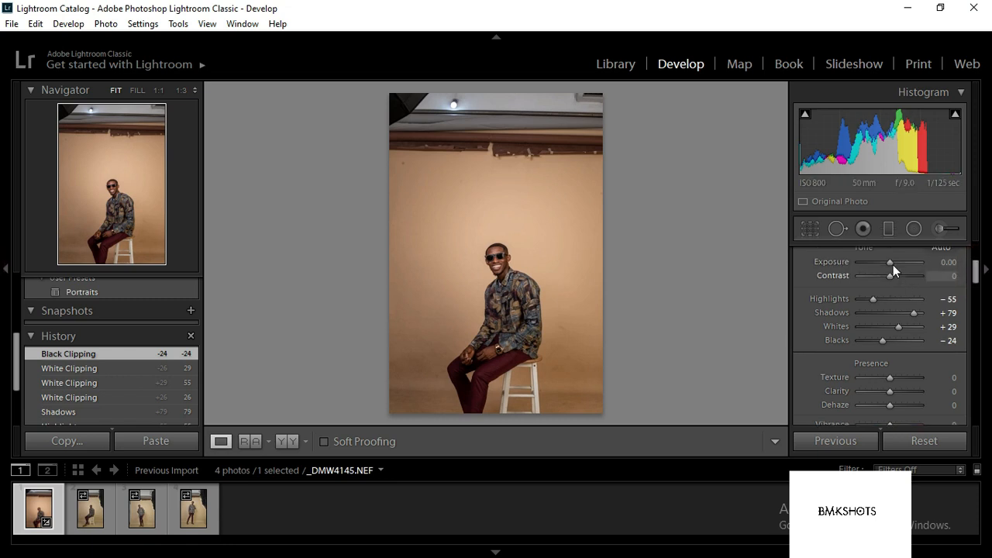
left_click_drag(890, 263, 893, 264)
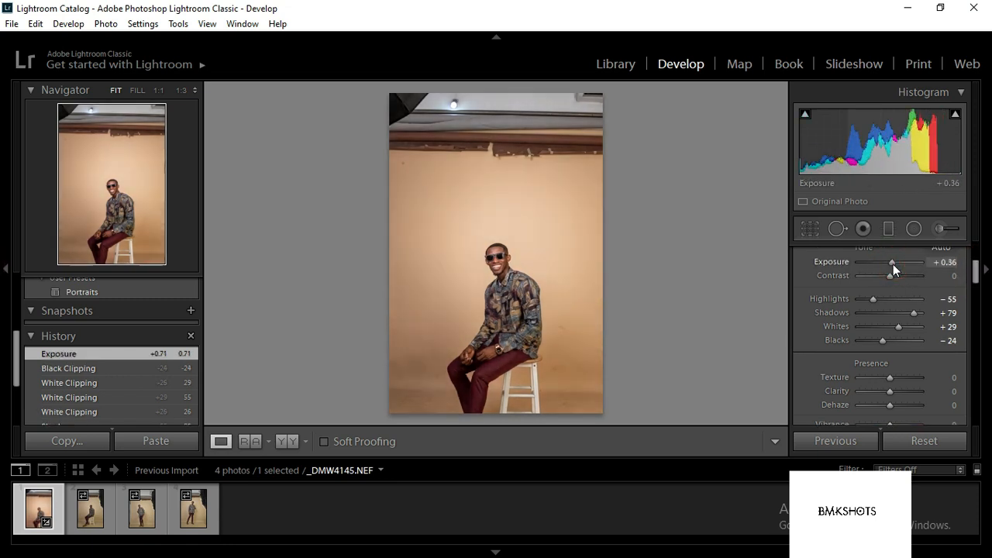
left_click(527, 278)
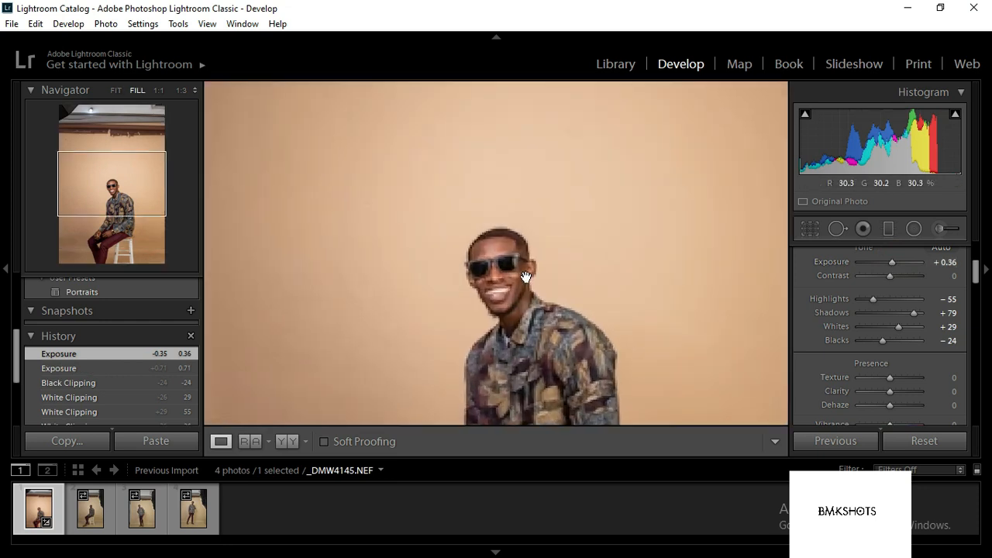
left_click(527, 278)
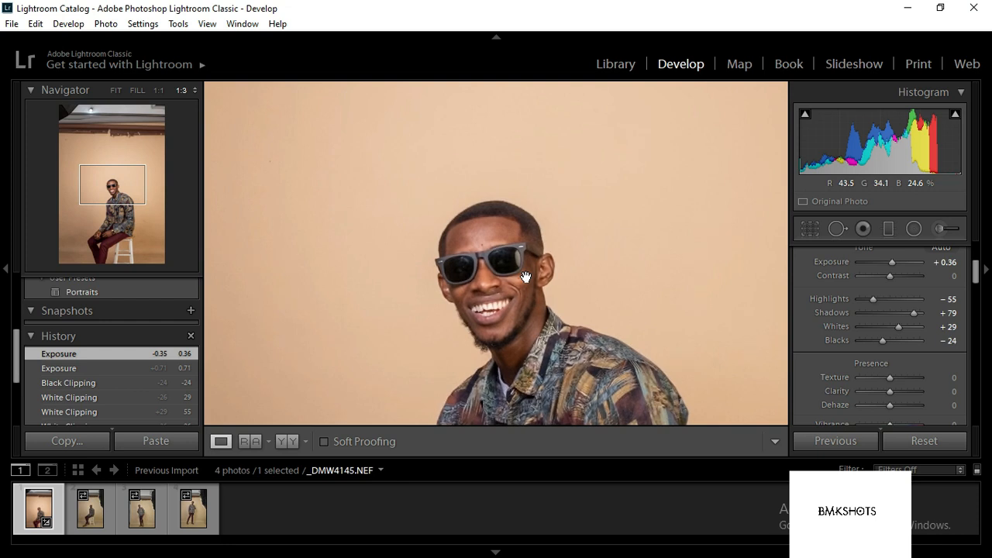
left_click(527, 277)
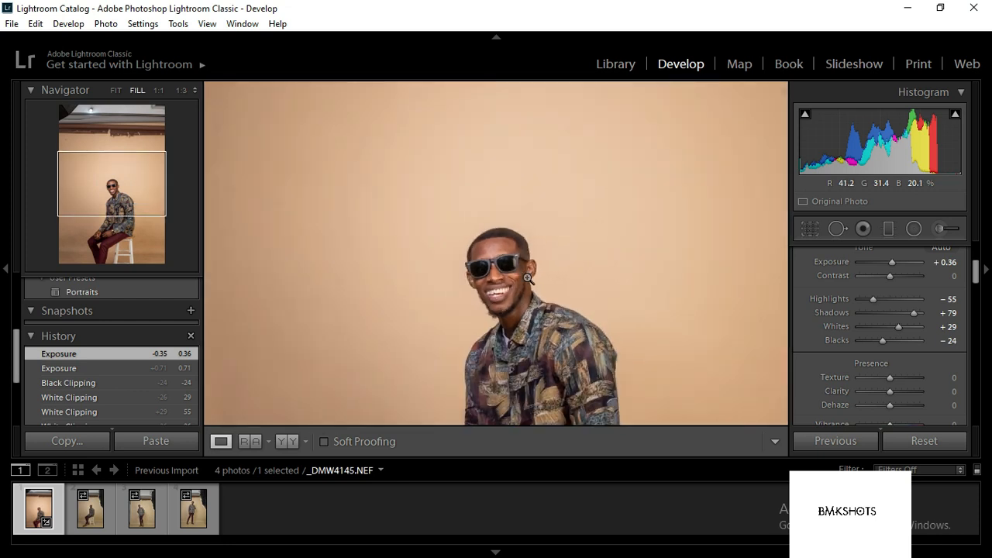
key("ctrl+minus")
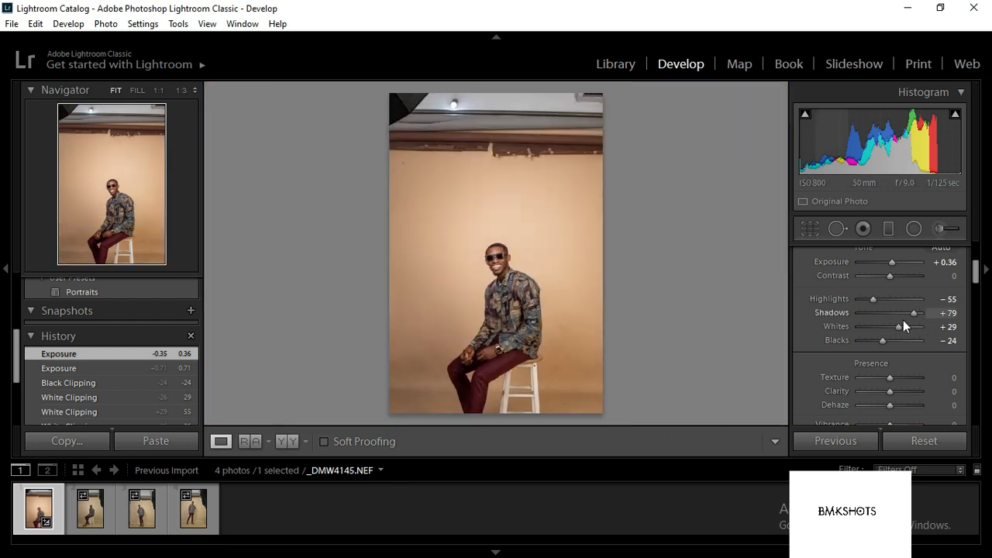
- Refine the bright tones by setting Highlights to -69 and Whites to +33
left_click(866, 299)
left_click(876, 299)
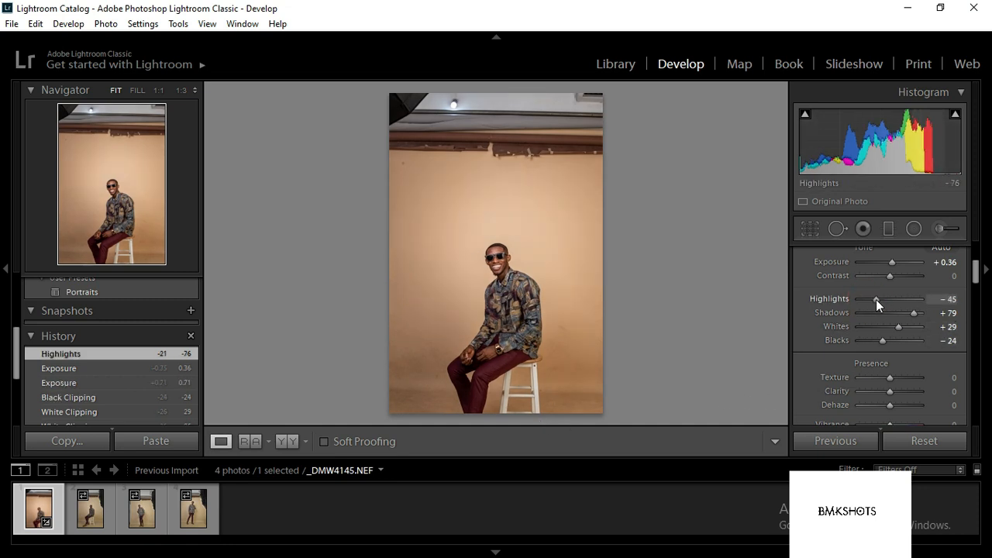
left_click_drag(899, 326, 900, 326)
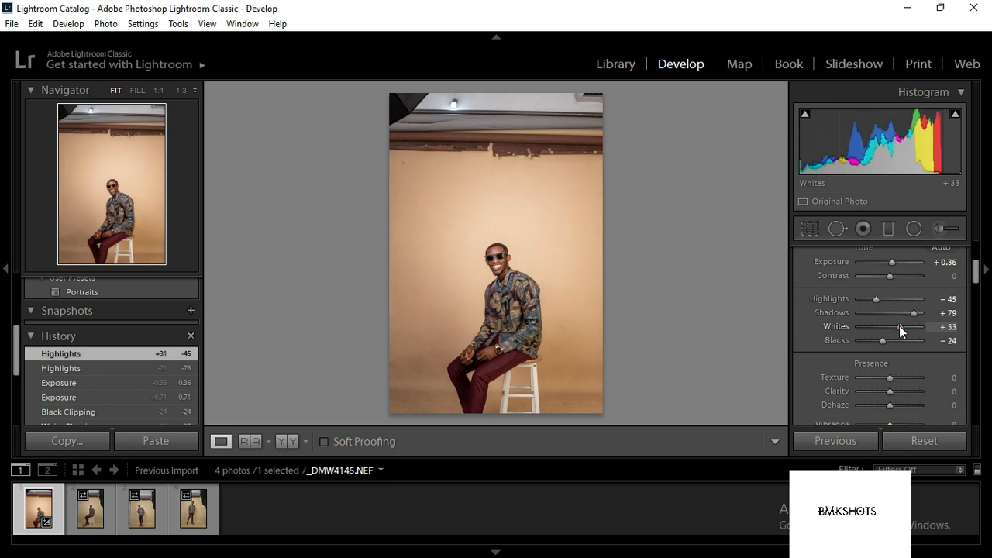
left_click(869, 300)
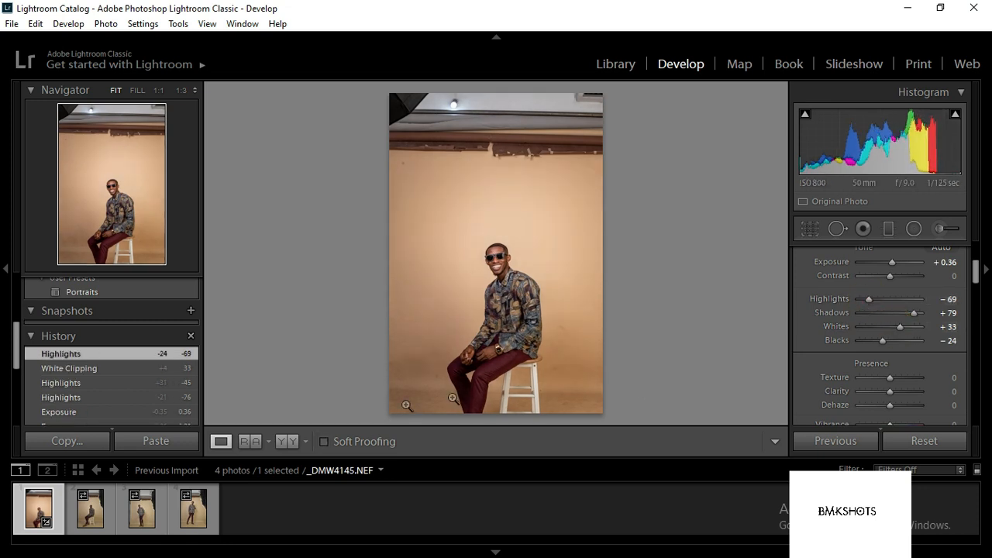
- Compare the edited photo with its original in a side-by-side Before/After view
left_click(289, 441)
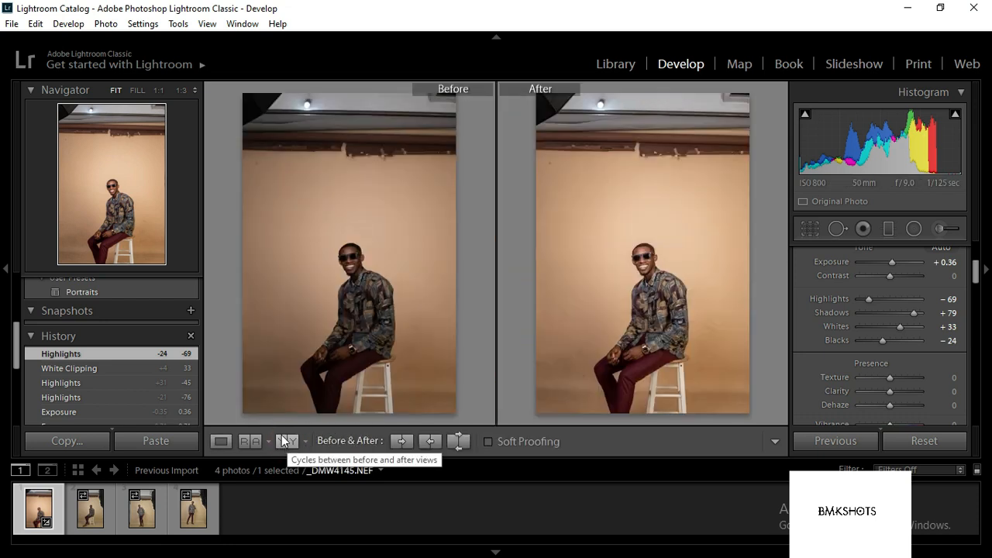
left_click(305, 440)
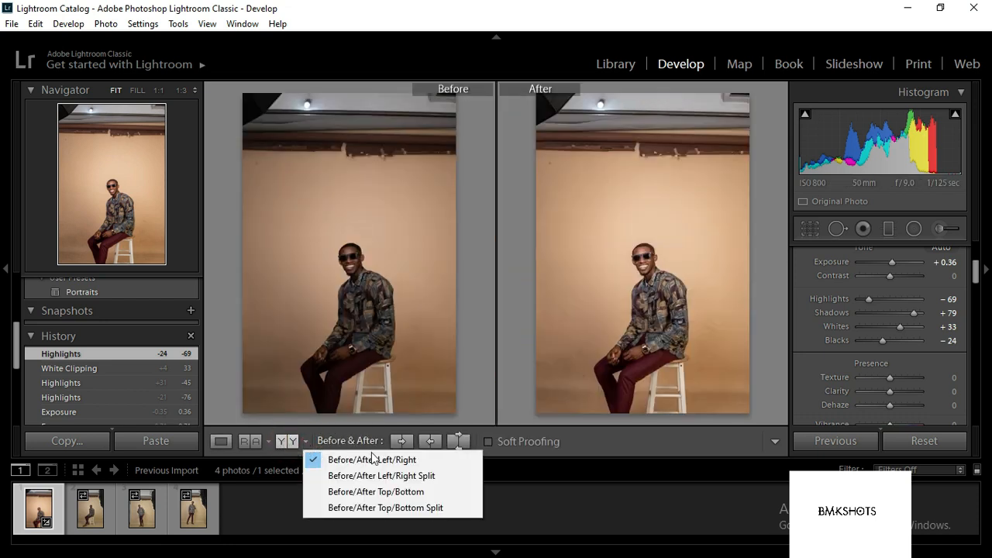
left_click(480, 385)
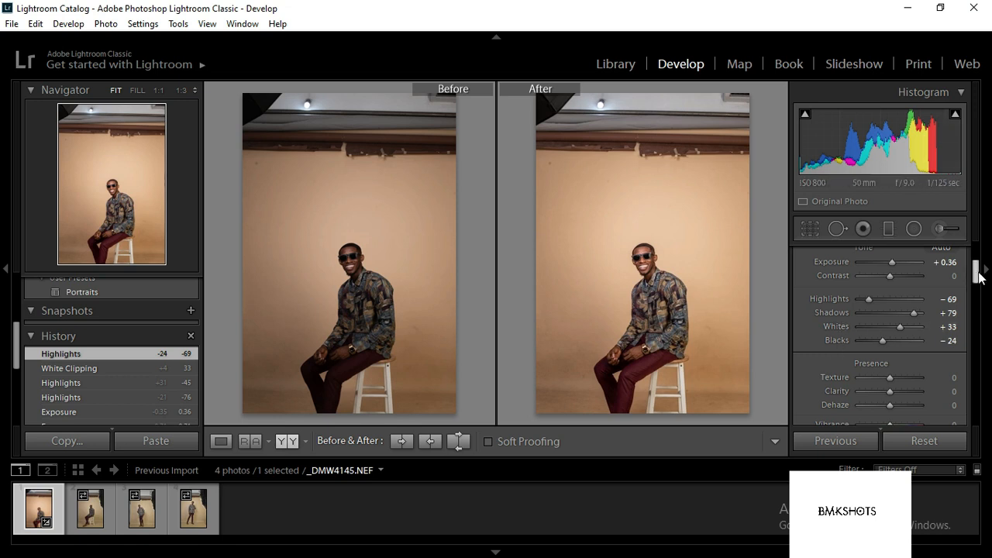
- Collapse the Detail section and one other expanded adjustment section, and return to the Tone settings
left_click_drag(979, 278, 978, 374)
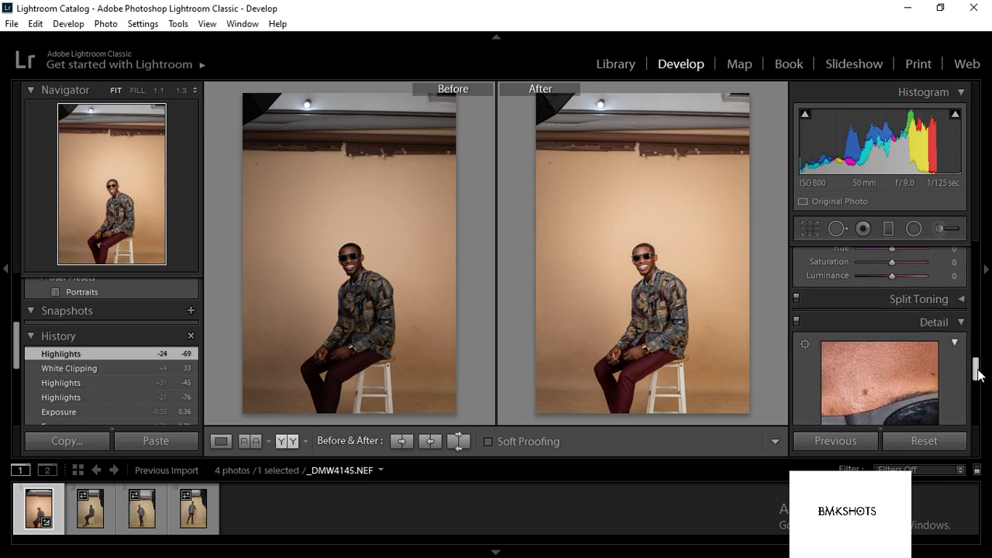
left_click(961, 321)
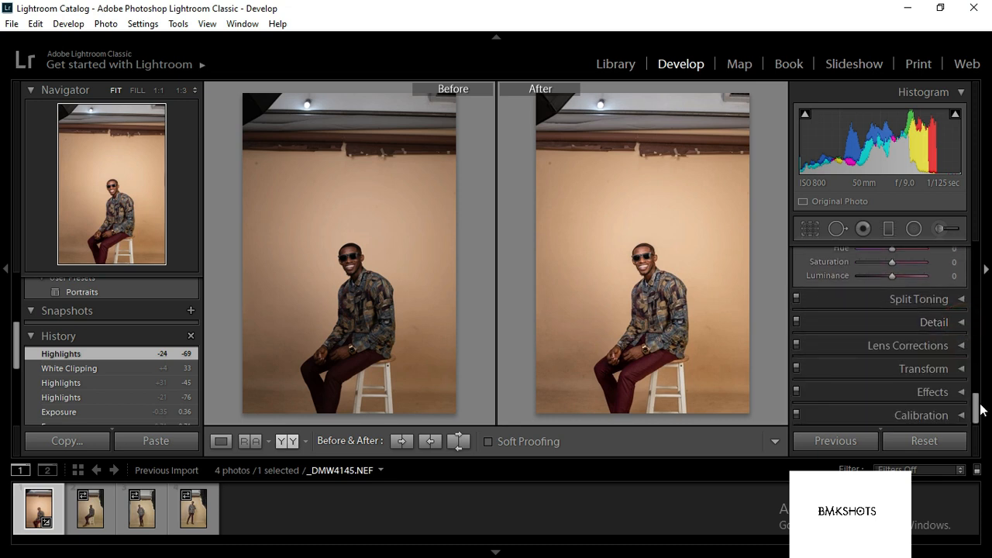
left_click_drag(978, 411, 975, 304)
left_click(963, 313)
left_click_drag(976, 365, 975, 306)
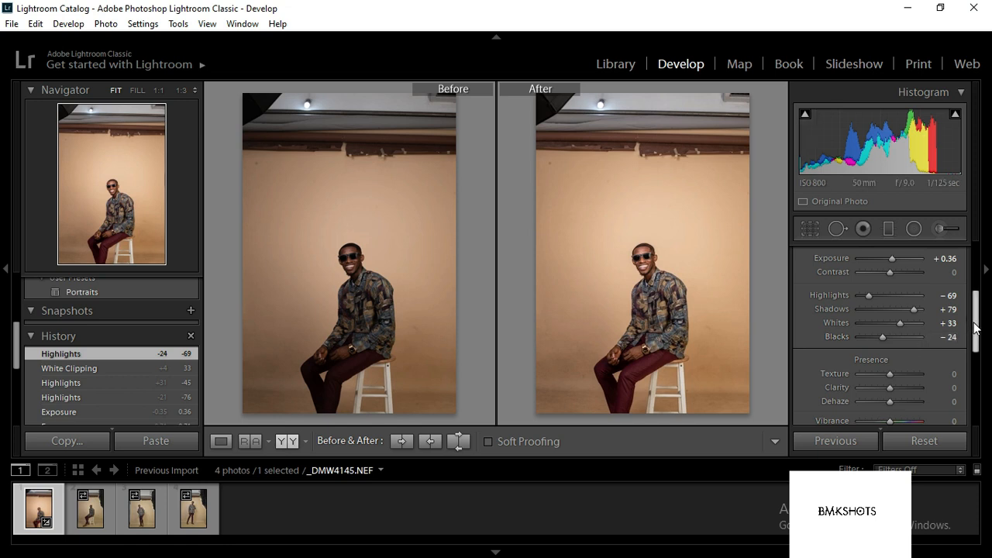
left_click_drag(975, 326, 976, 299)
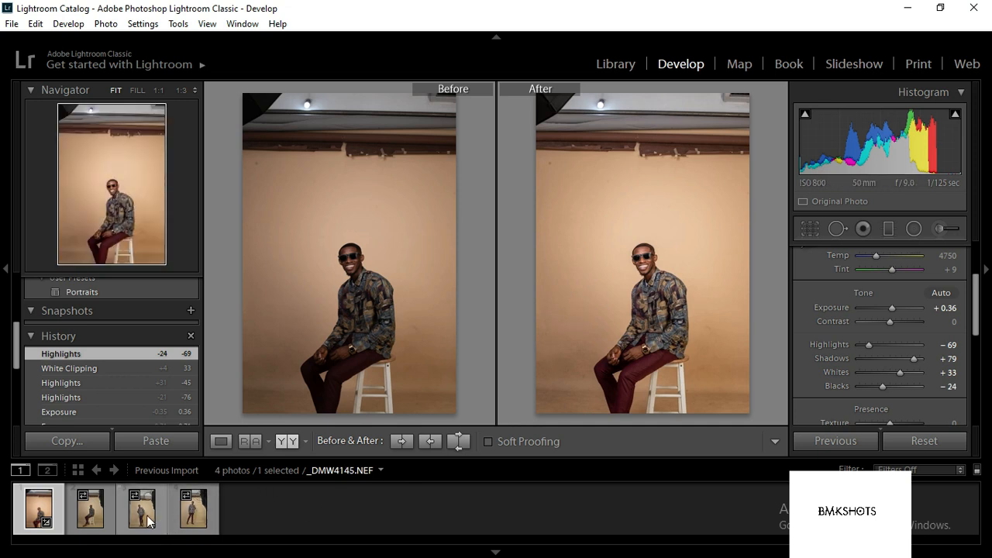
- Synchronize the develop settings of _DMW4145.NEF to the other three photos, with all four selected
left_click(87, 520)
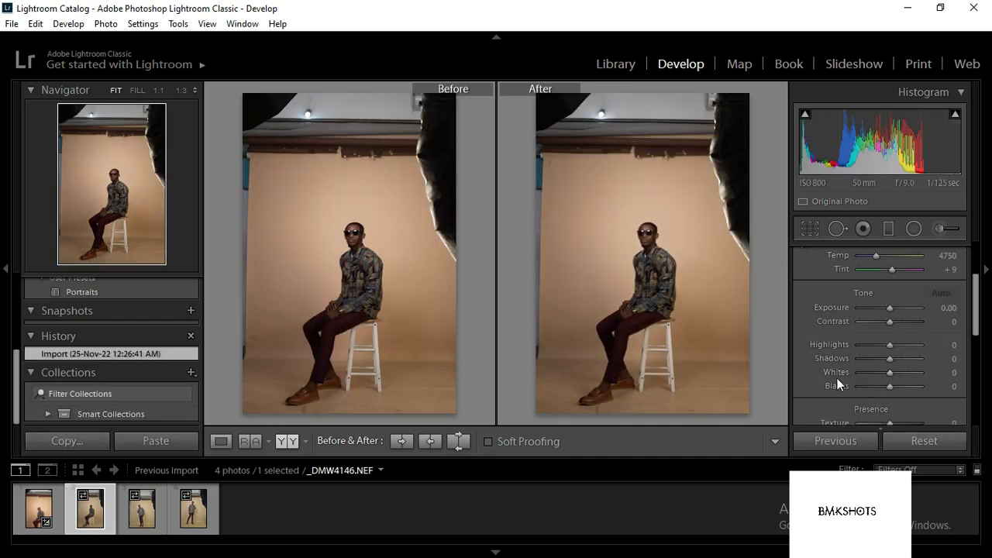
left_click(35, 508)
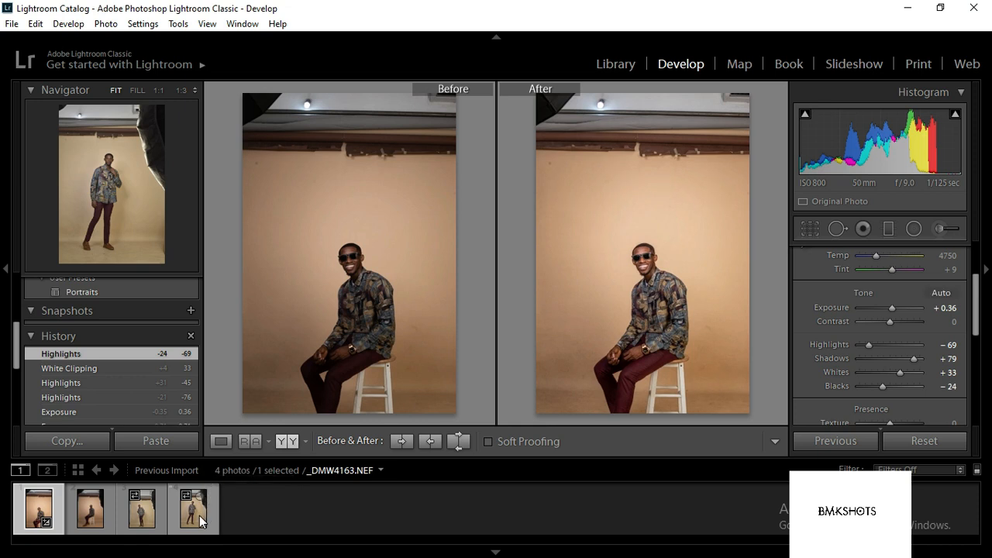
left_click(194, 512, "shift")
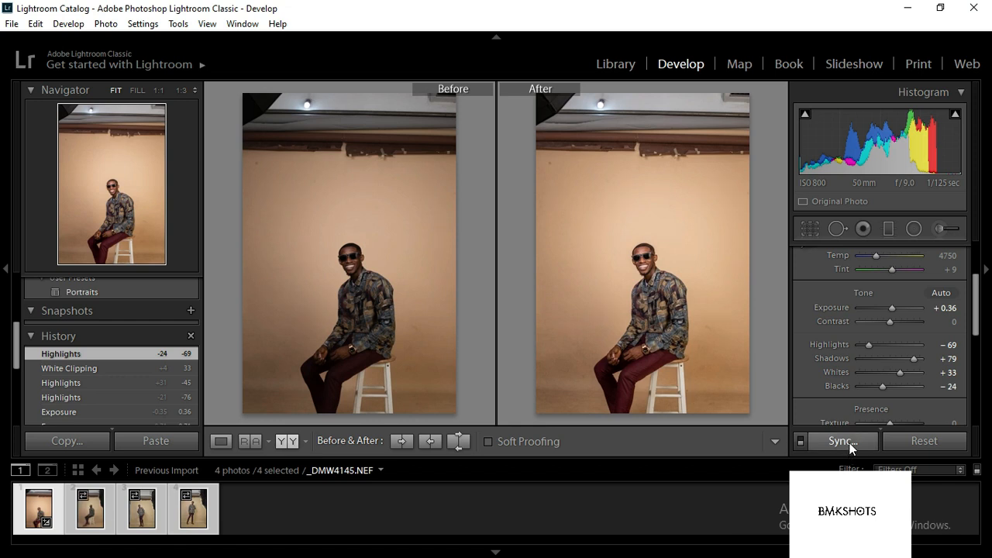
left_click(850, 448)
left_click(677, 455)
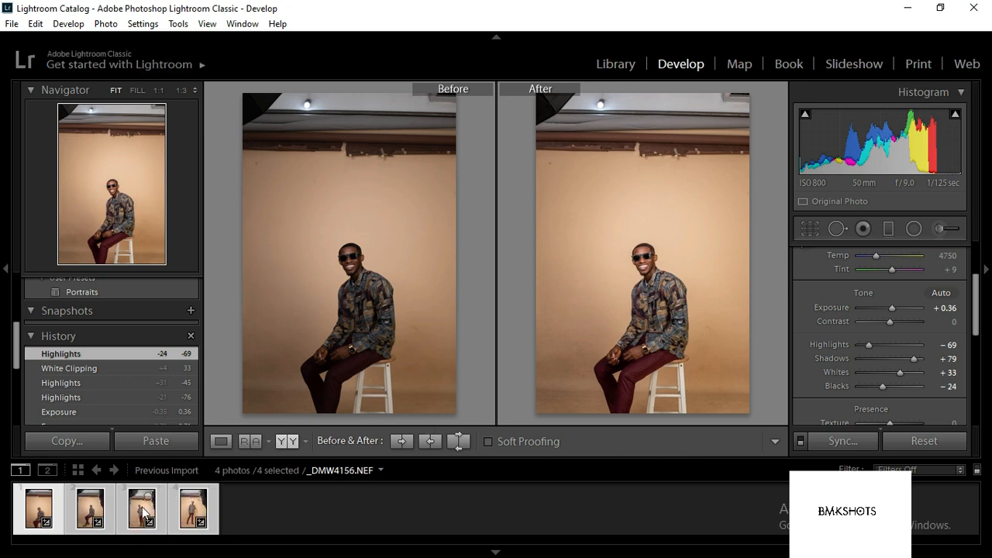
- Review the synchronized edits on _DMW4146, _DMW4156 and _DMW4163 in single-photo view, including close-ups of the two standing poses
left_click(76, 511)
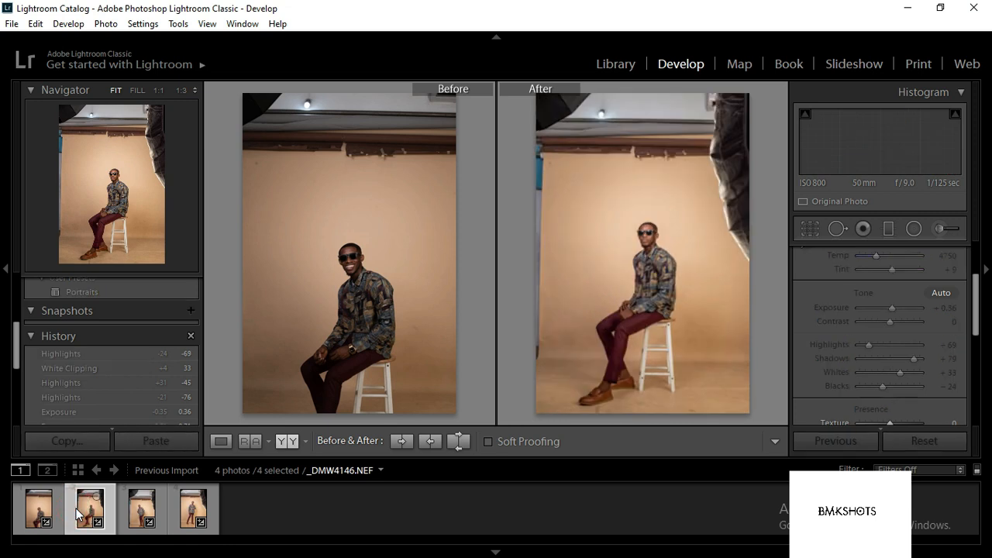
left_click(223, 442)
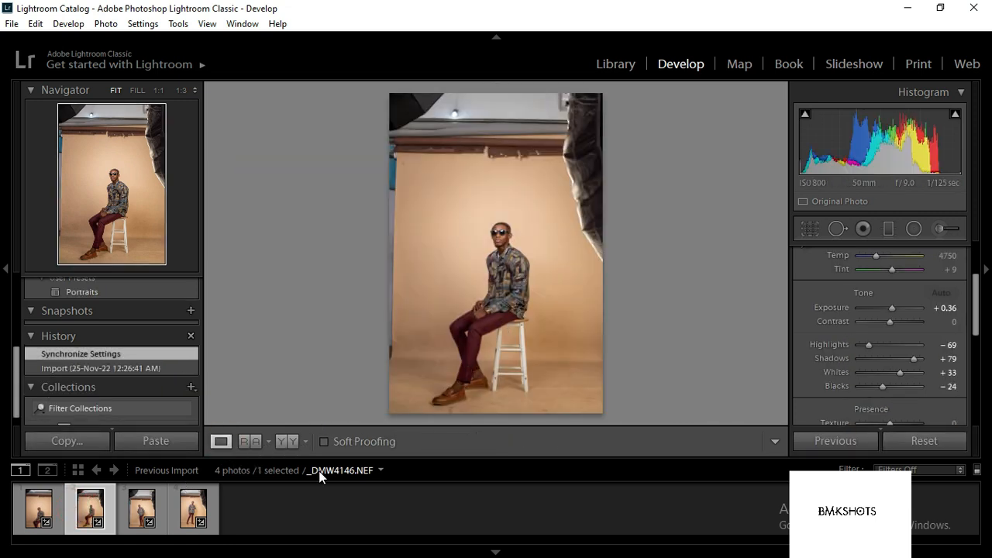
left_click(133, 515)
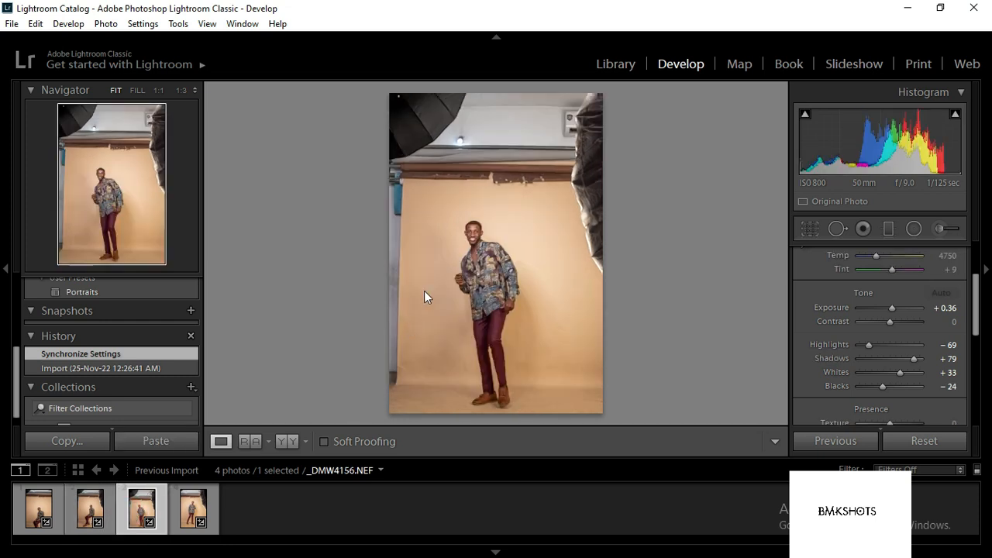
left_click(188, 517)
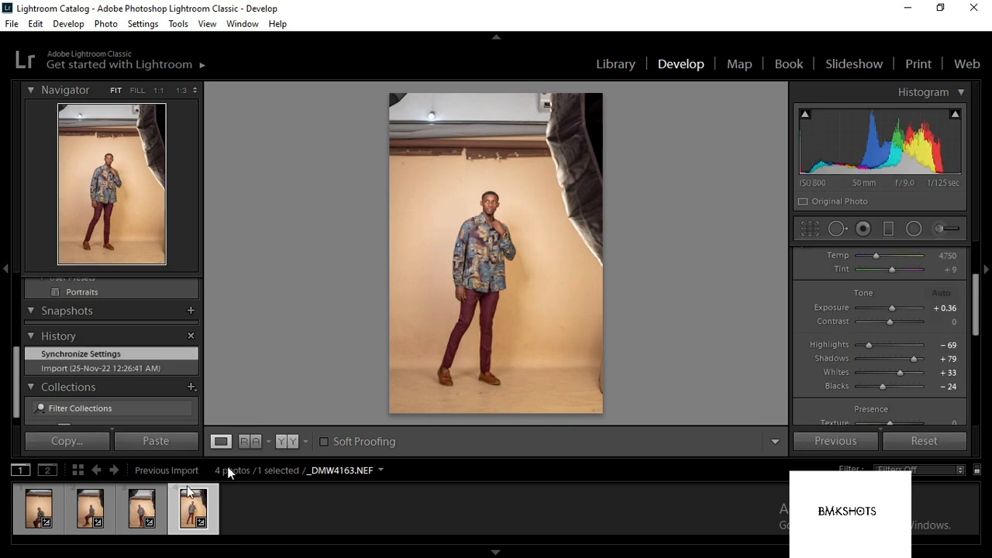
left_click(140, 511)
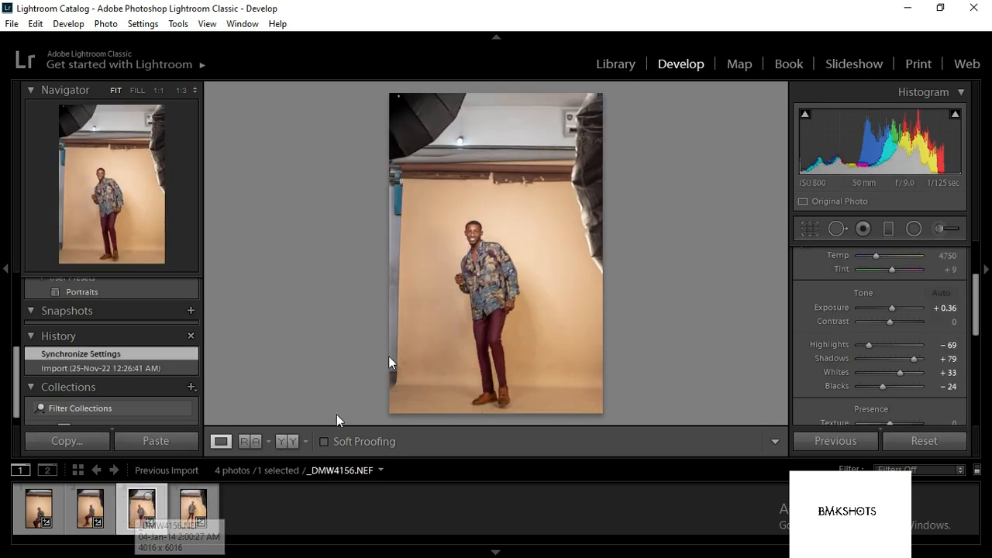
left_click(431, 339)
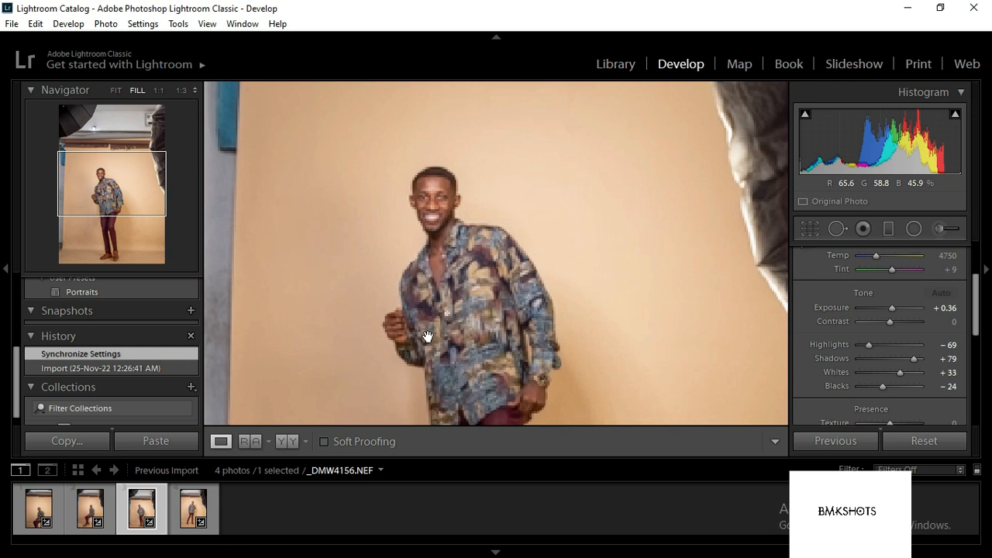
left_click(168, 513)
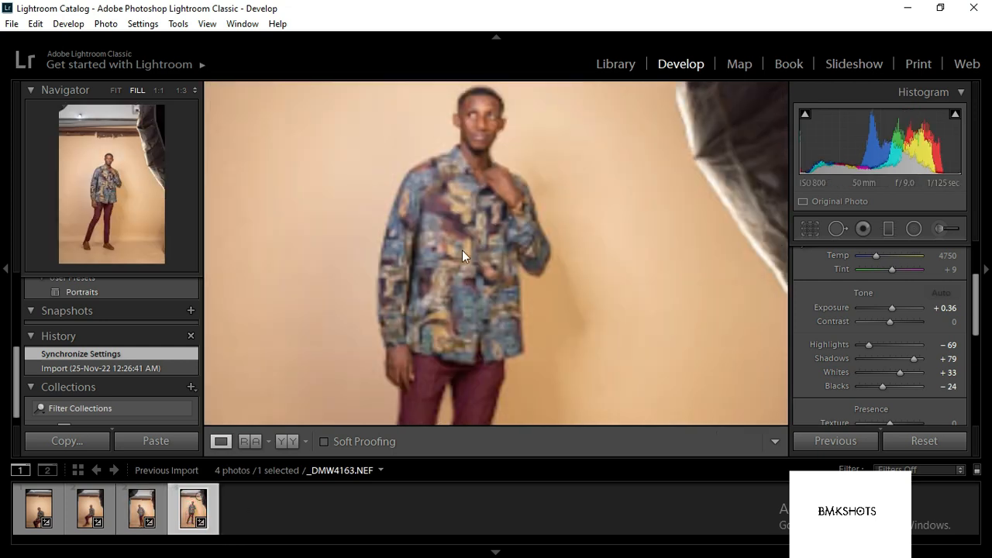
left_click_drag(526, 179, 558, 230)
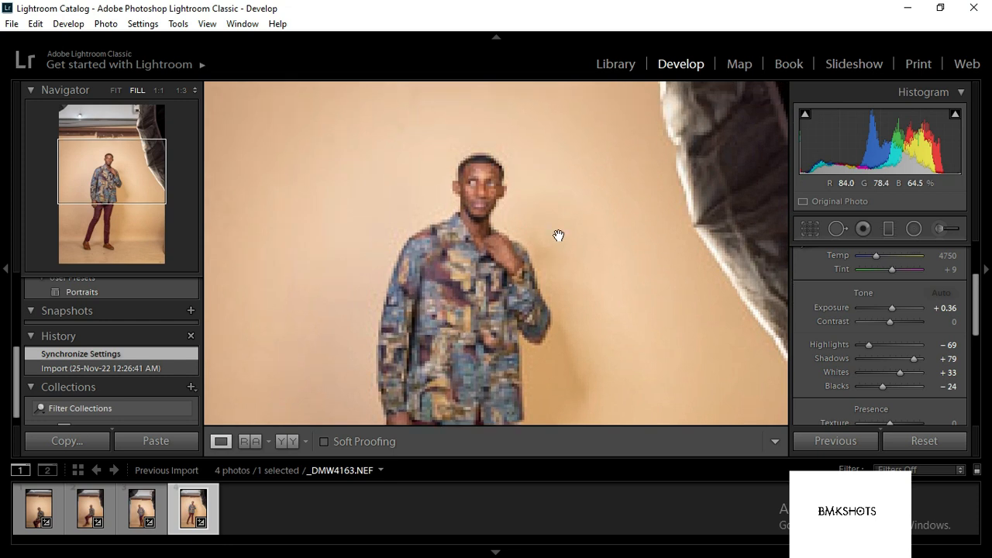
- Zoom back out to the whole image and compare the synchronized look across _DMW4163, _DMW4156 and _DMW4146, ending on _DMW4146
left_click(561, 238)
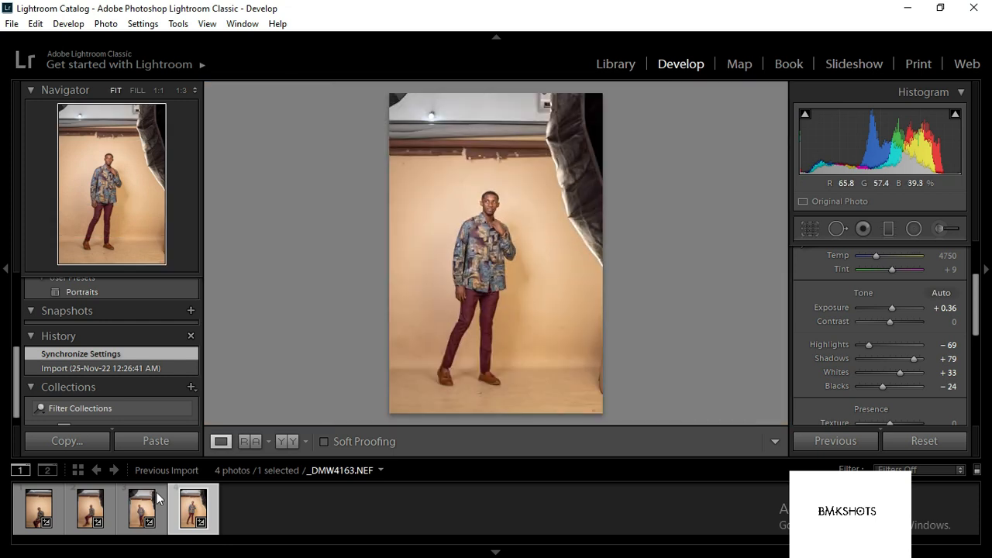
left_click(130, 518)
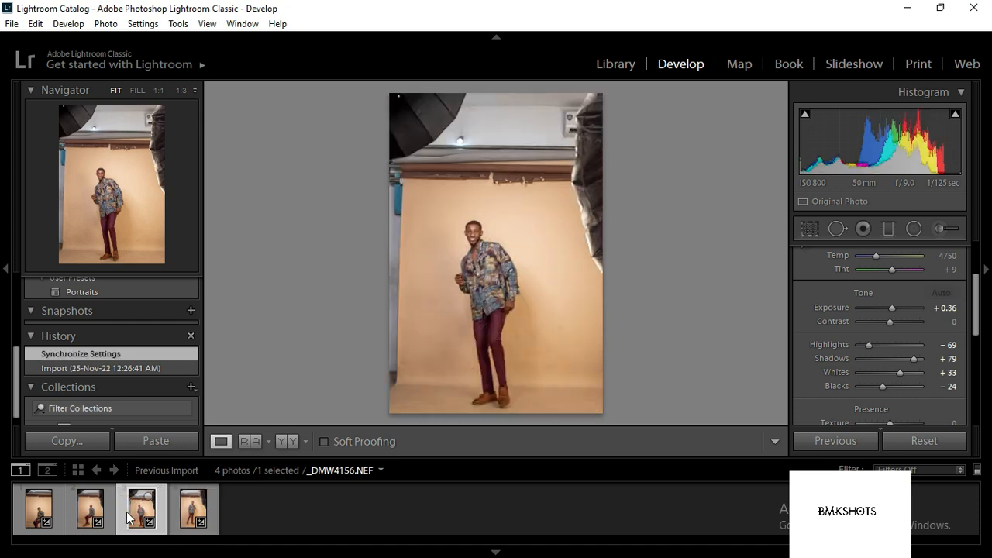
left_click(83, 522)
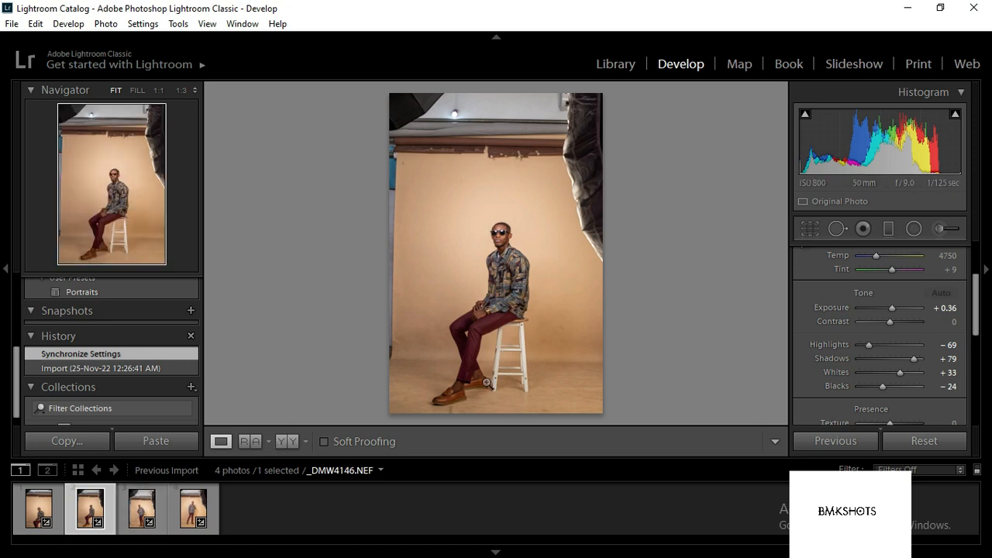
left_click(141, 509)
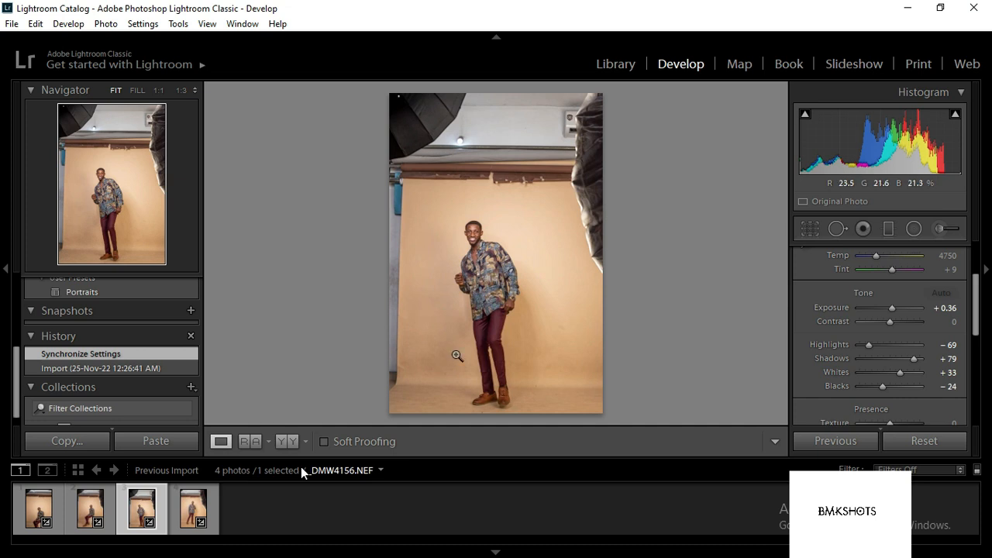
left_click(186, 505)
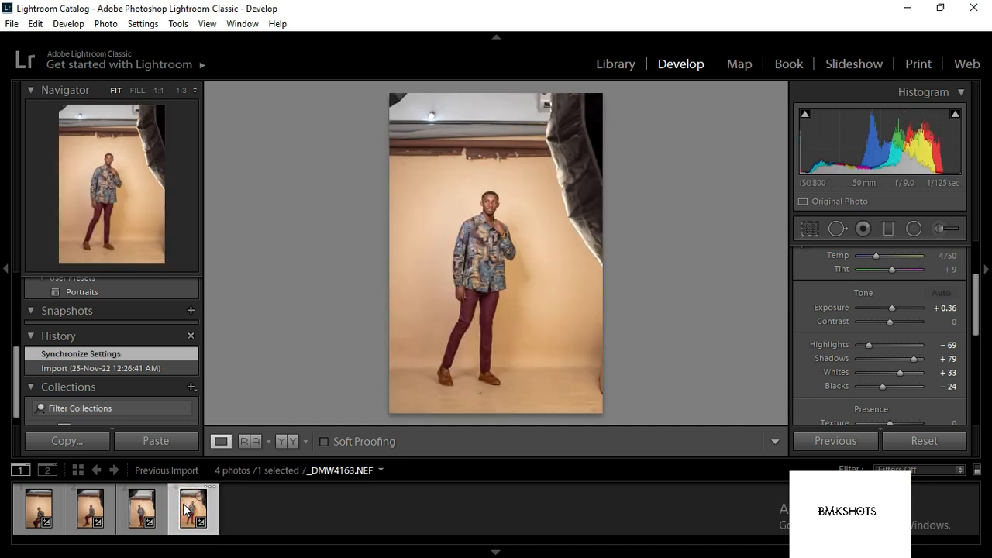
left_click(141, 508)
left_click(73, 507)
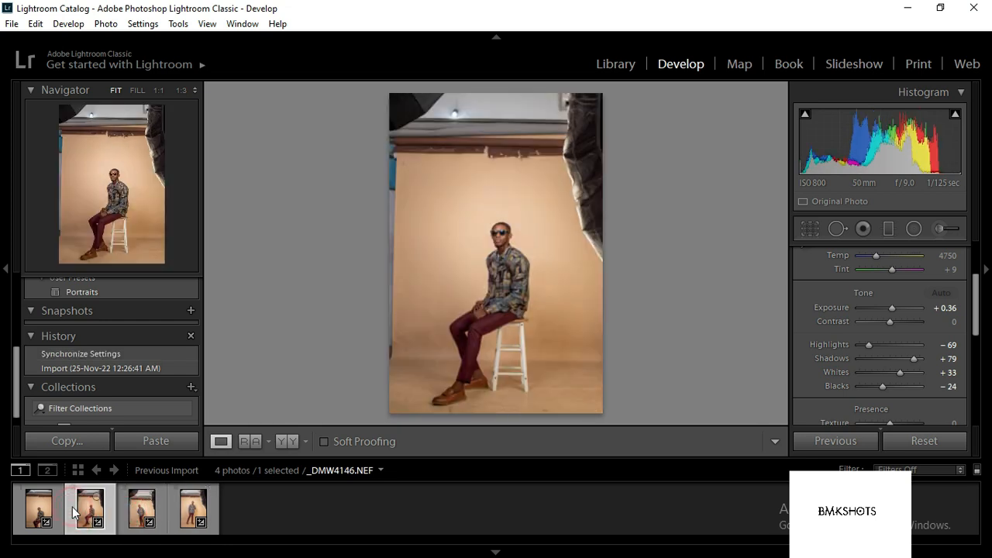